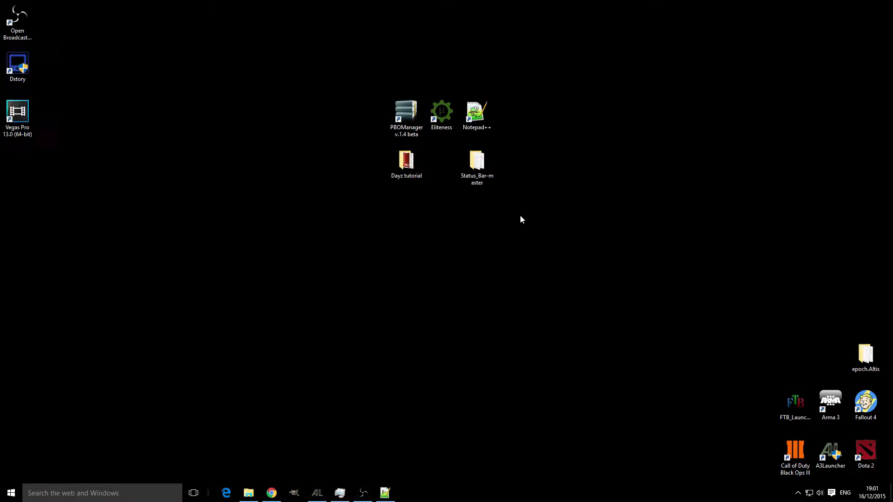
Bring up the status bar forum topic in the browser, then show the desktop
drag(475, 170, 478, 176)
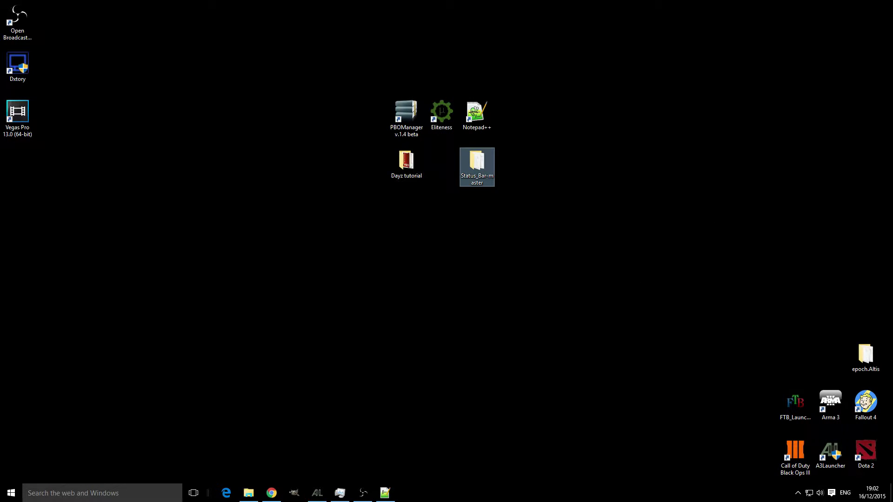
click(271, 493)
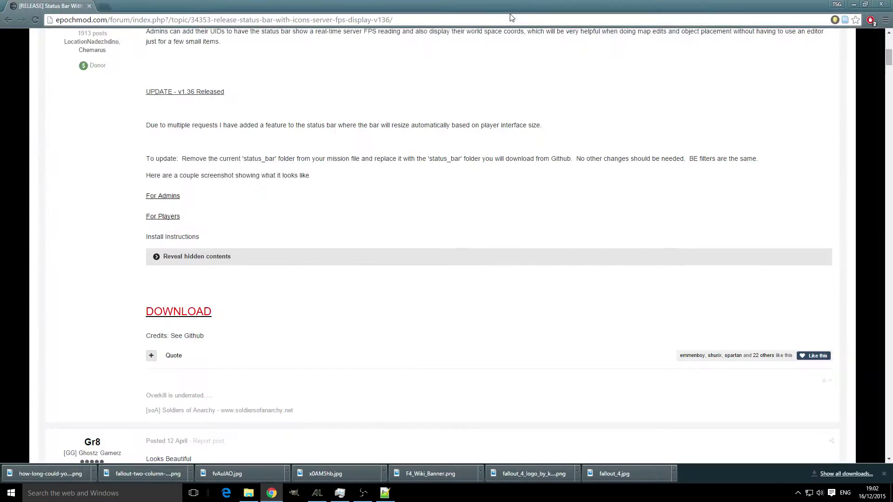
scroll(266, 52, up, 8)
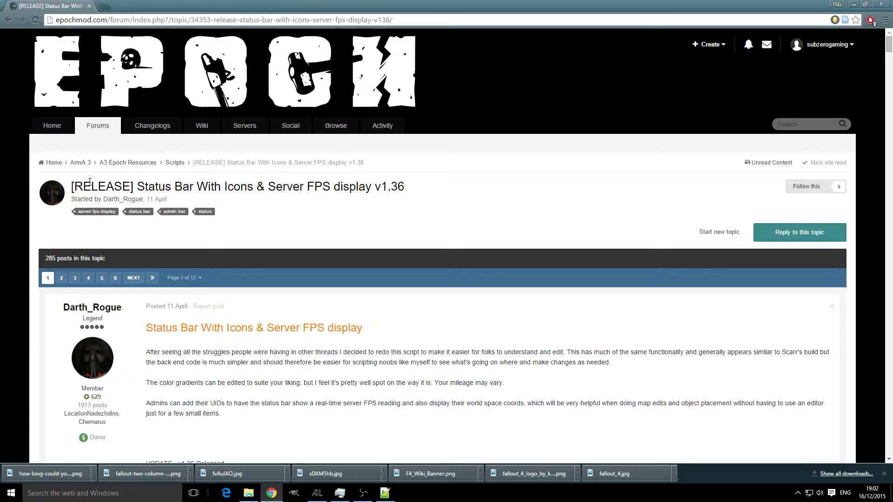
drag(75, 186, 405, 187)
drag(140, 199, 107, 199)
key(super+d)
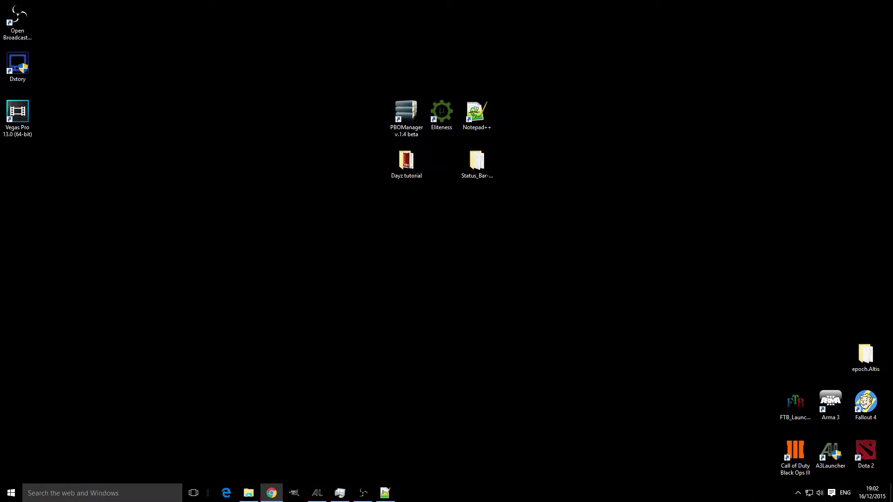
Open the Status_Bar-master download folder, look at README.md, and minimize the window
click(486, 157)
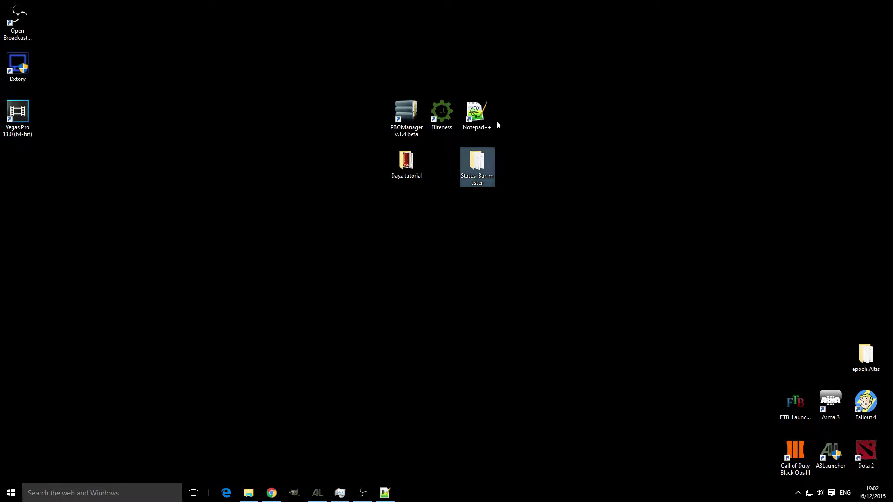
double_click(485, 160)
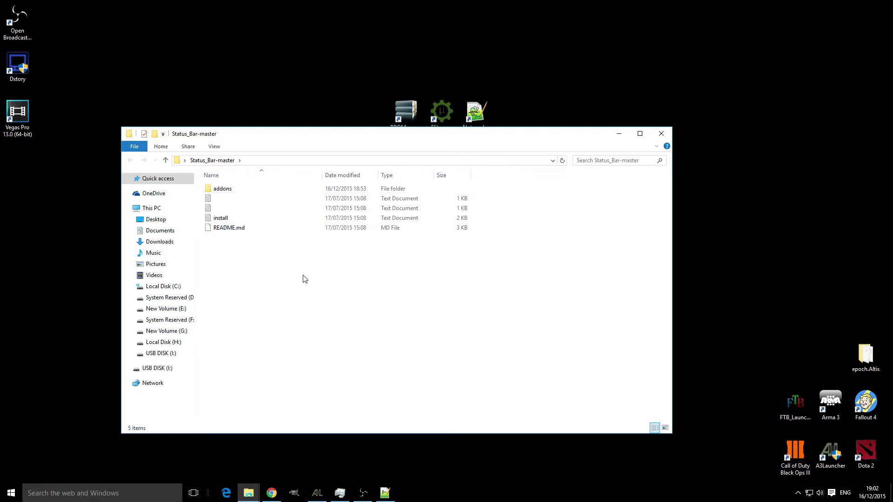
click(232, 229)
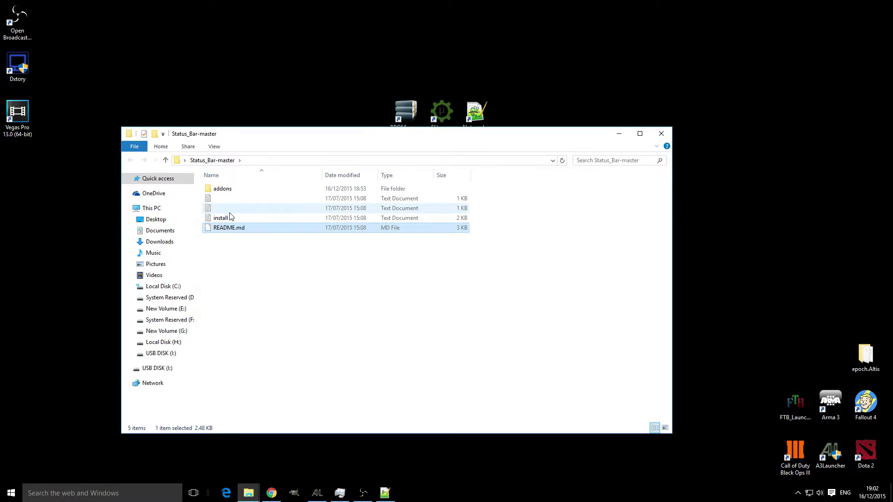
click(619, 133)
Browse Dayz tutorial > epoch.Altis > addons, return to epoch.Altis, and minimize that window
double_click(406, 162)
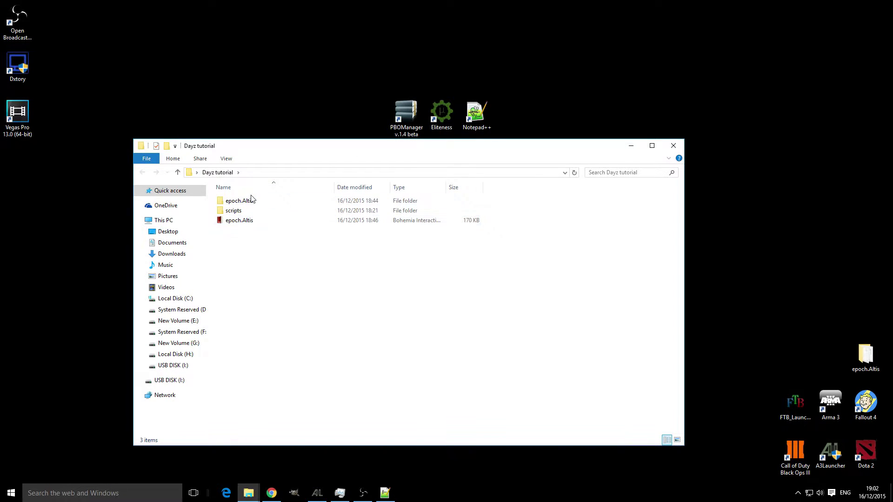
double_click(232, 200)
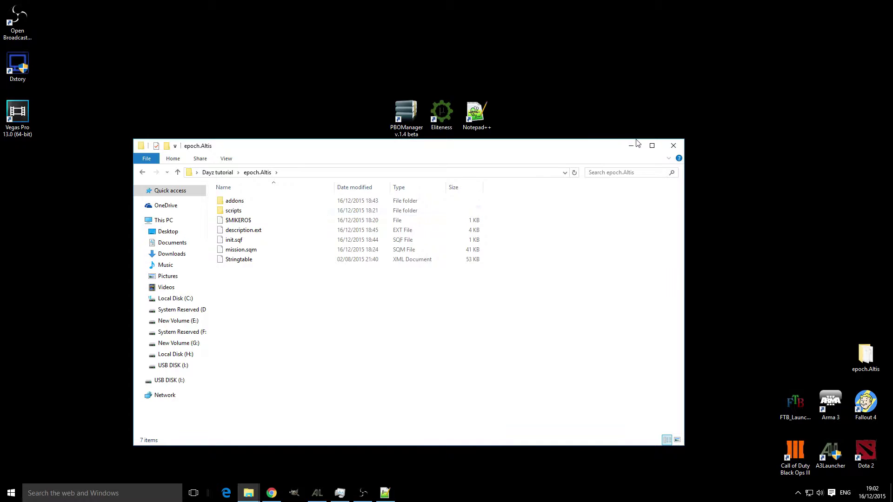
double_click(242, 201)
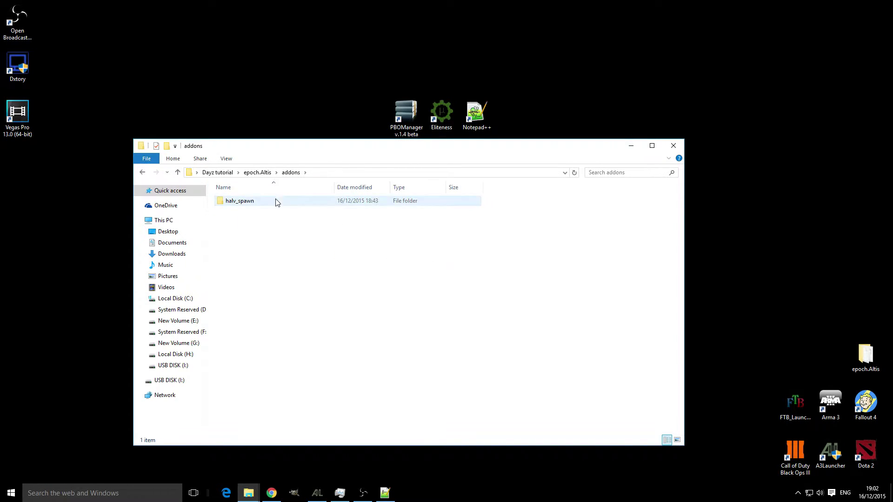
click(258, 173)
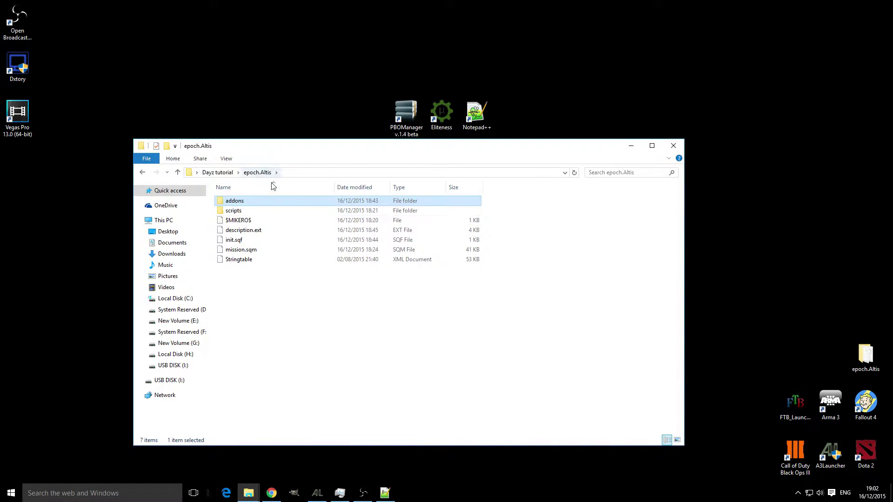
click(630, 145)
Copy the status_bar folder from the download's addons folder, then close that window
double_click(476, 162)
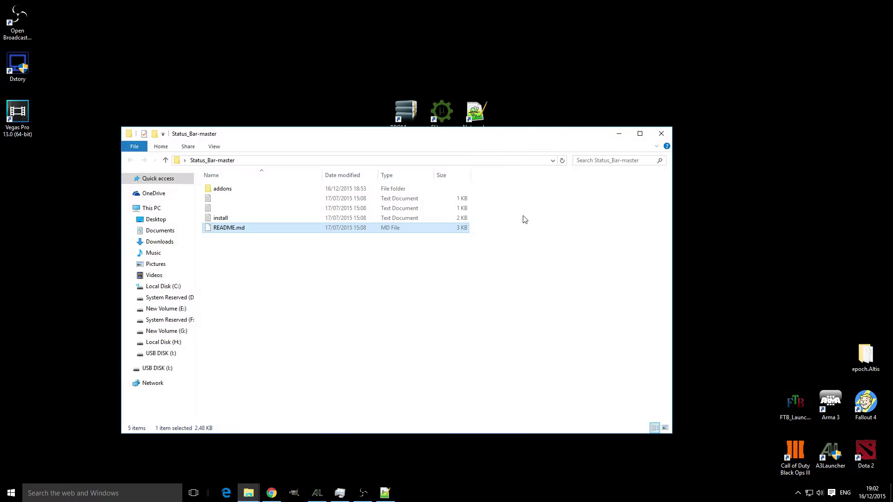
double_click(231, 189)
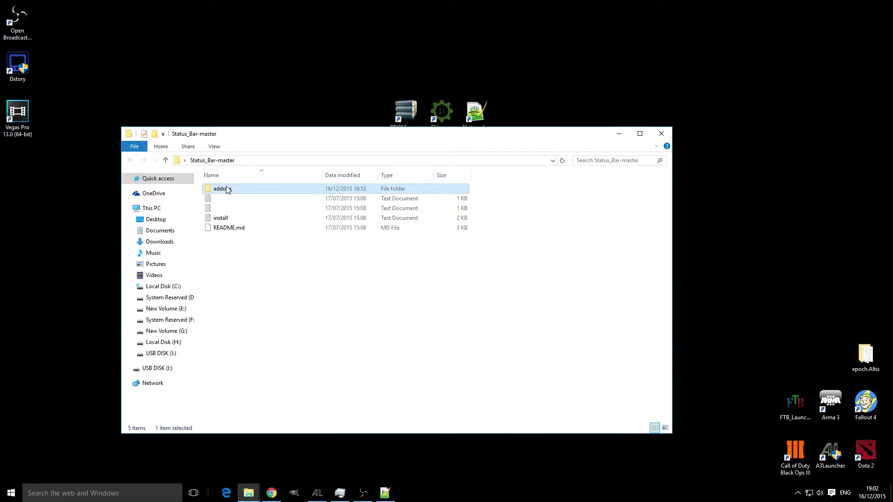
click(231, 189)
right_click(231, 188)
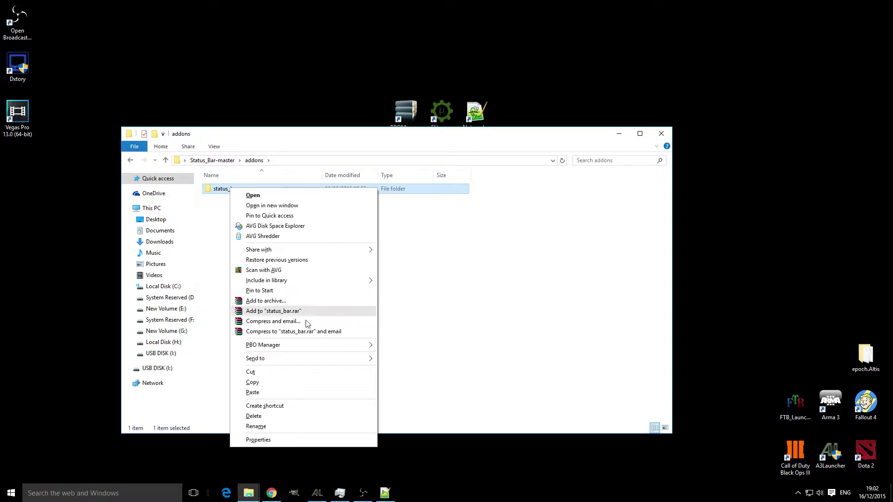
click(275, 382)
click(619, 134)
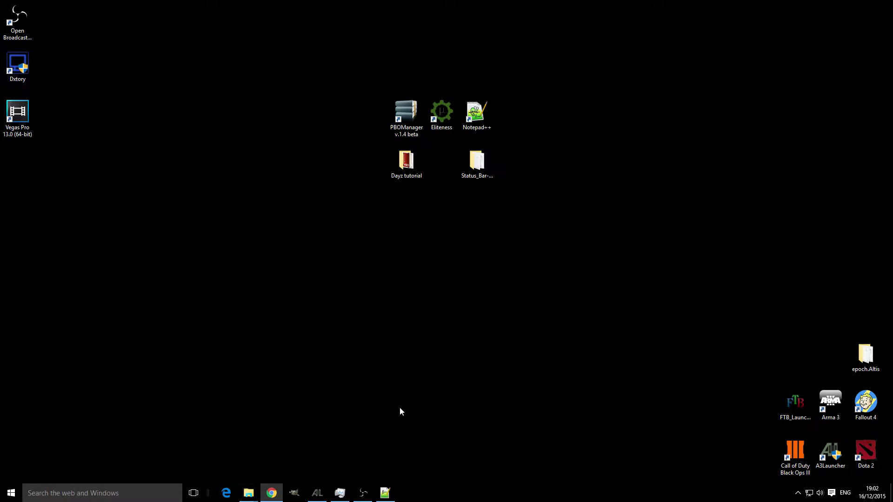
click(257, 495)
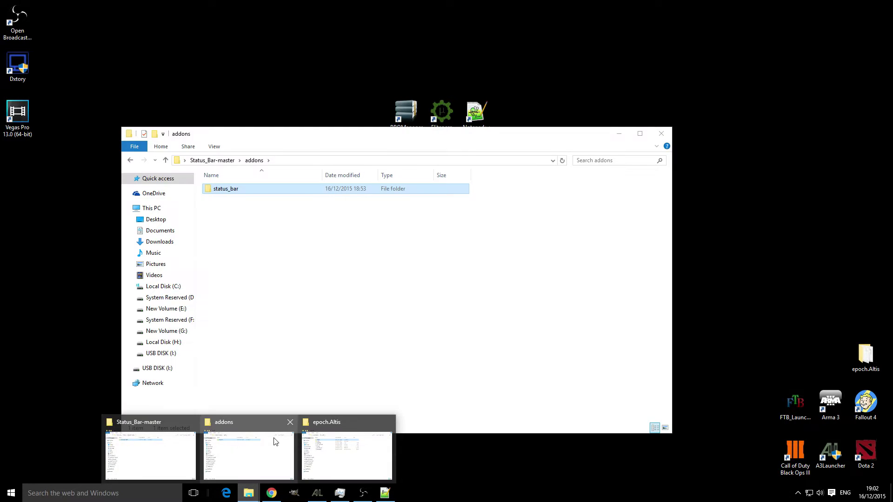
click(277, 443)
click(271, 222)
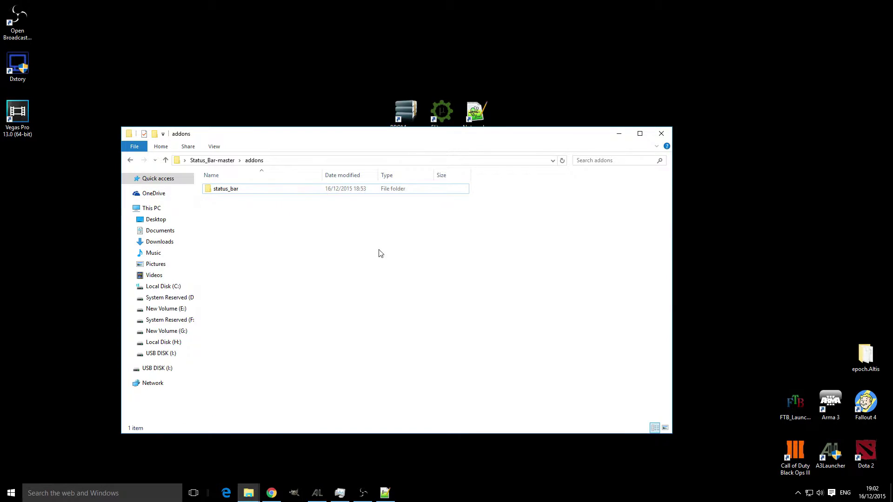
click(662, 133)
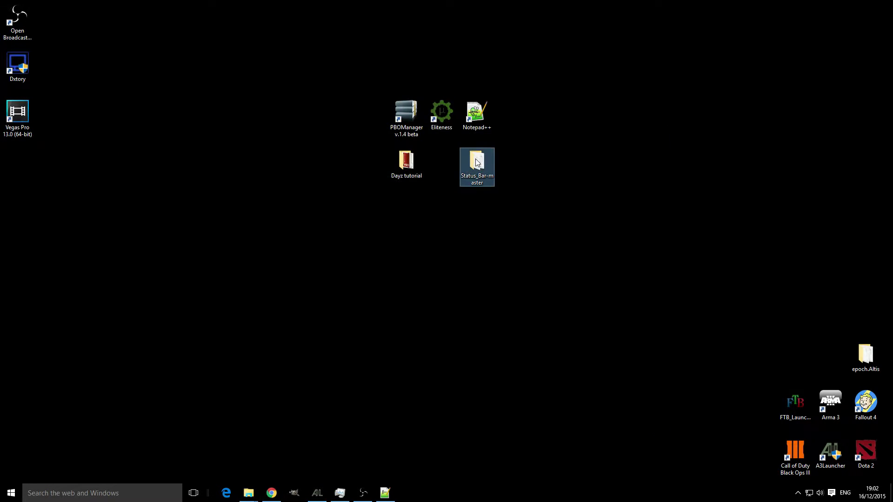
Paste the status_bar folder into Dayz tutorial\epoch.Altis\addons
double_click(393, 162)
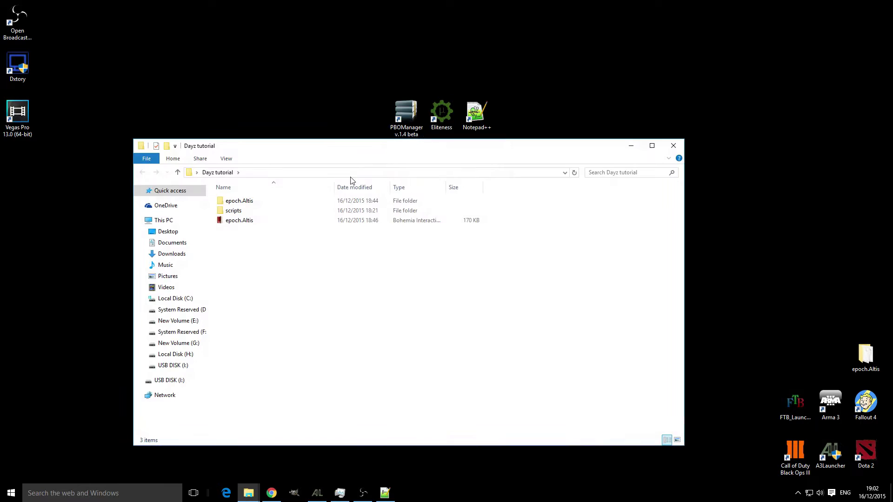
double_click(254, 203)
double_click(245, 201)
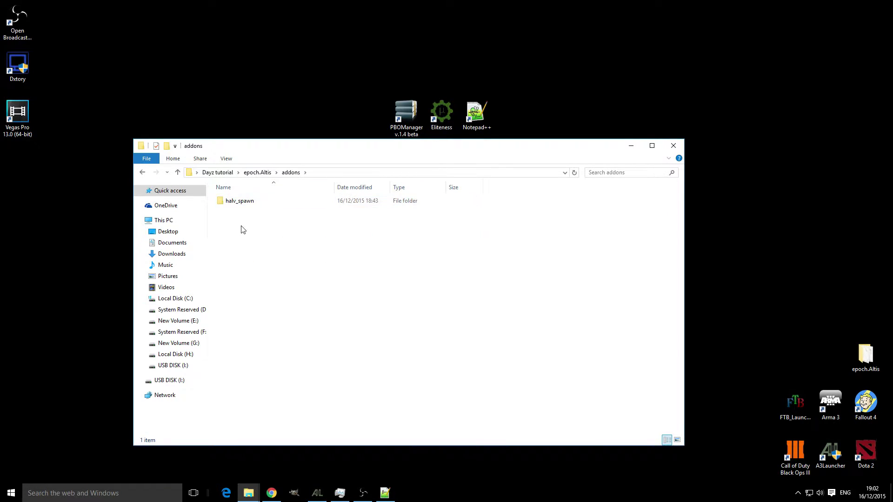
right_click(241, 227)
click(289, 290)
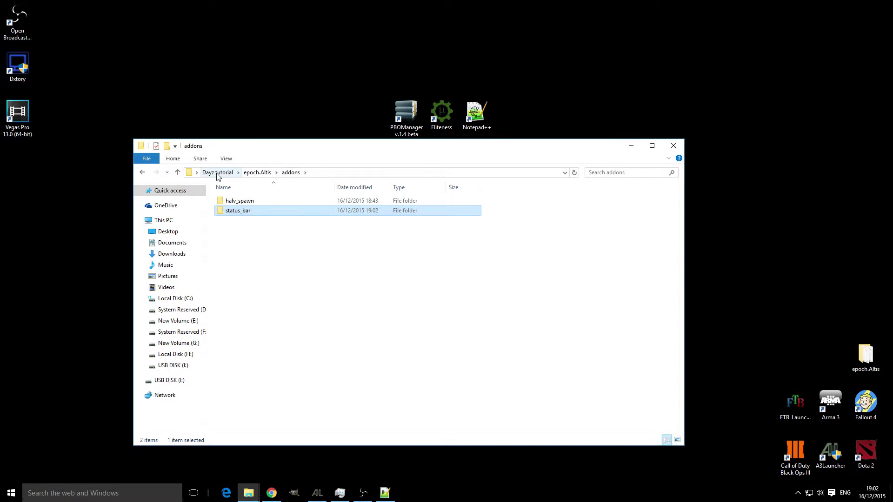
Open epoch.Altis's init.sqf in Notepad++ via Edit with Notepad++
click(255, 172)
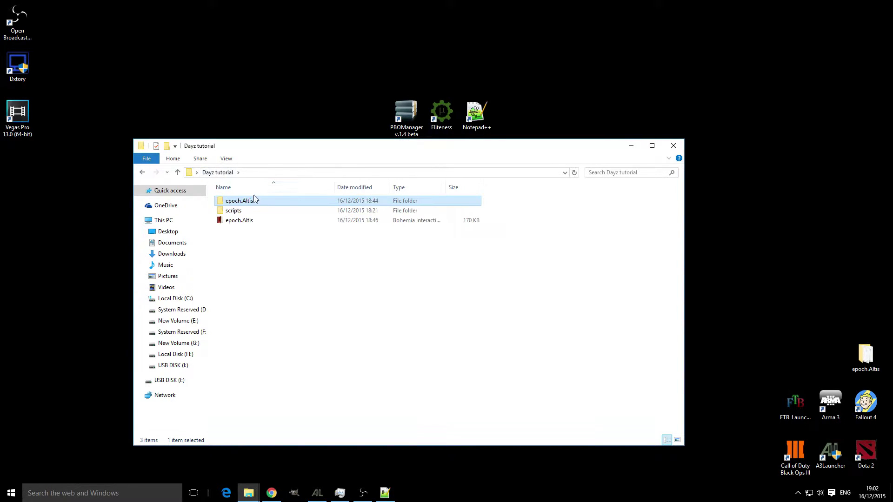
click(242, 241)
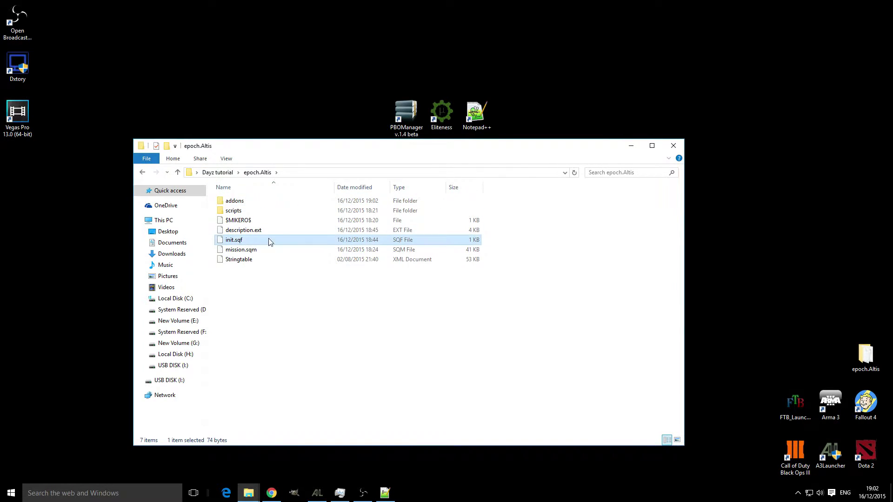
click(272, 230)
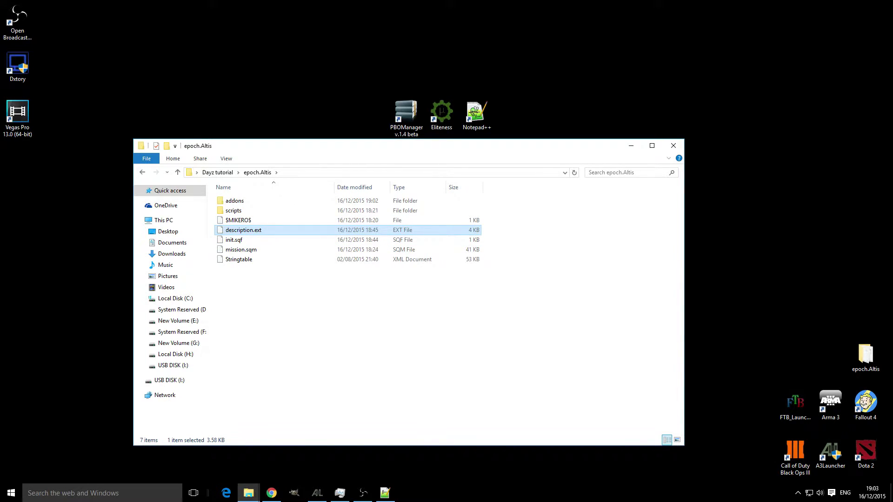
key(alt+Tab)
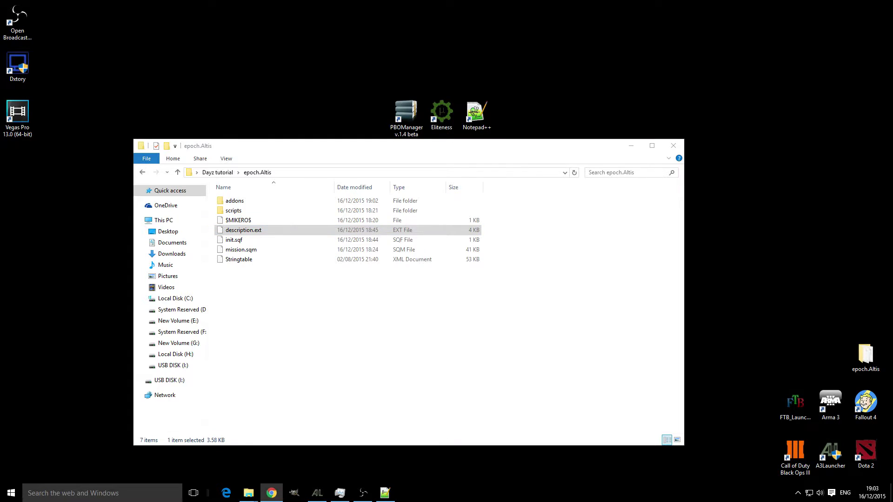
right_click(235, 238)
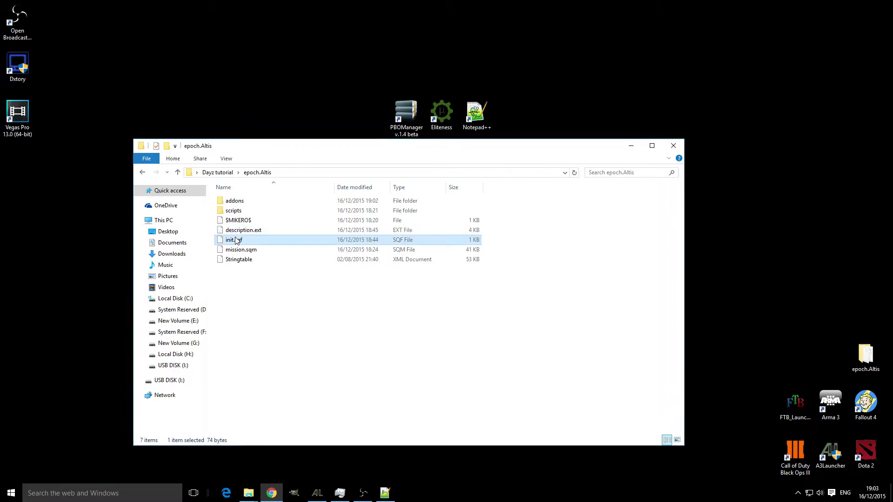
click(301, 258)
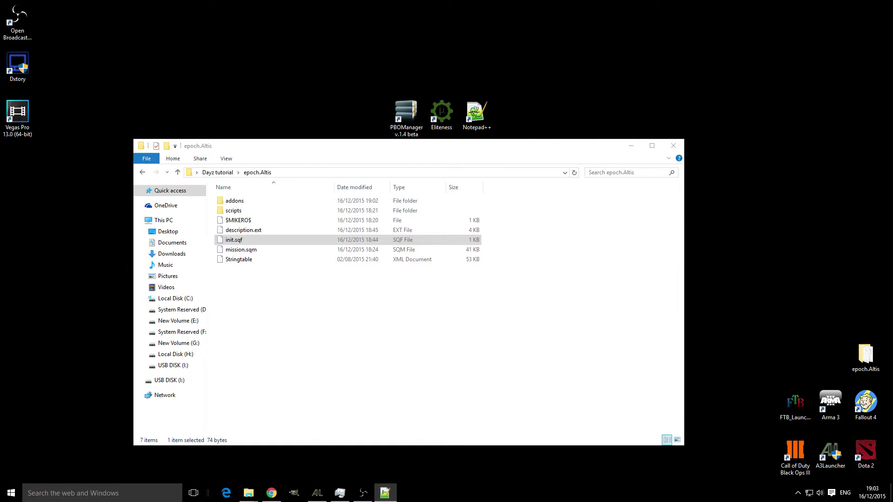
drag(749, 155, 59, 83)
After line 2, paste the //Status Bar comment and if(hasInterface) execVM line for addons\Status_Bar\init_statusBar.sqf
double_click(256, 77)
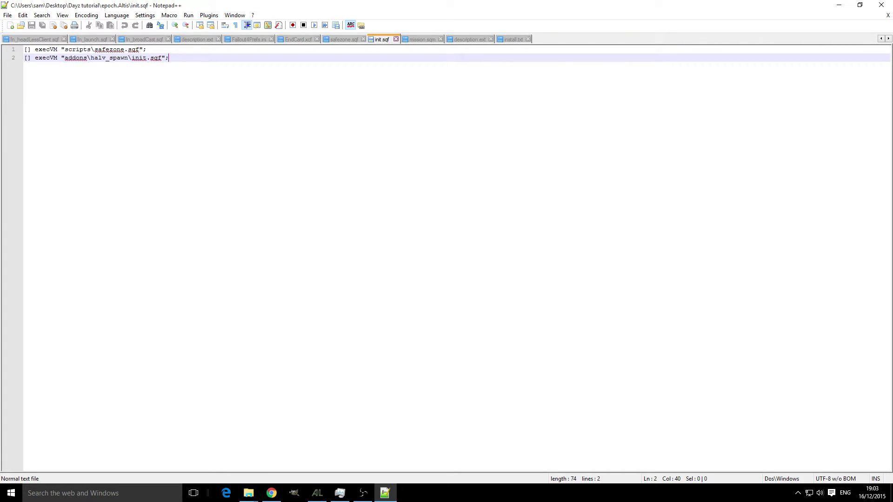
key(alt+Tab)
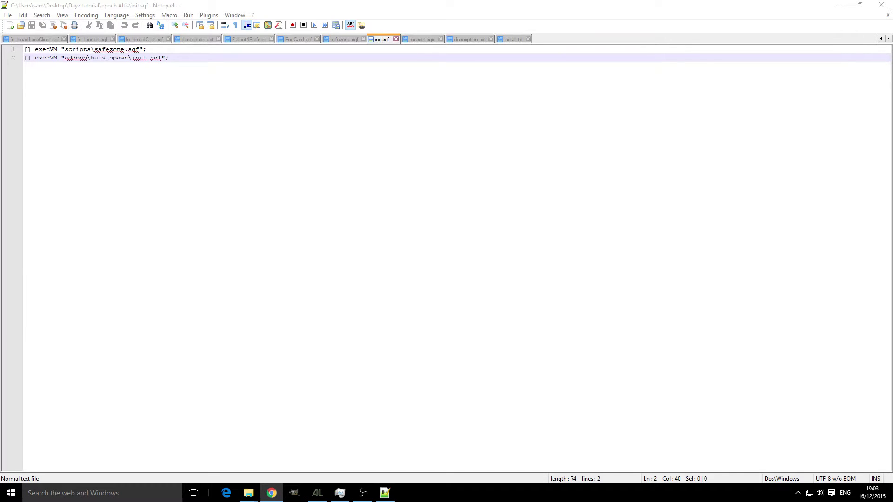
key(alt+Tab)
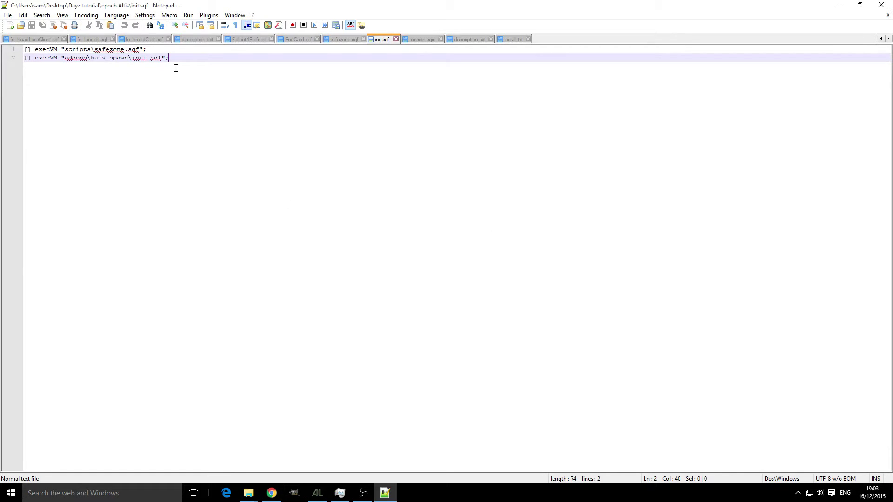
key(Return)
key(ctrl+v)
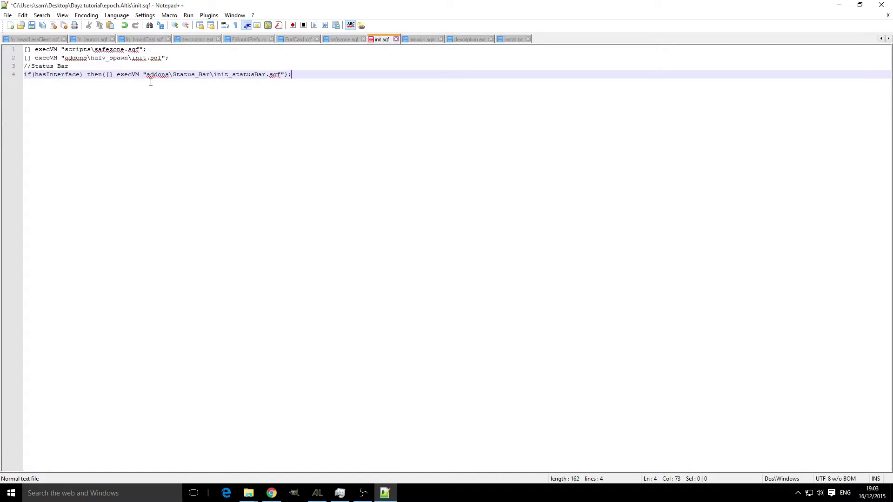
drag(29, 66, 24, 67)
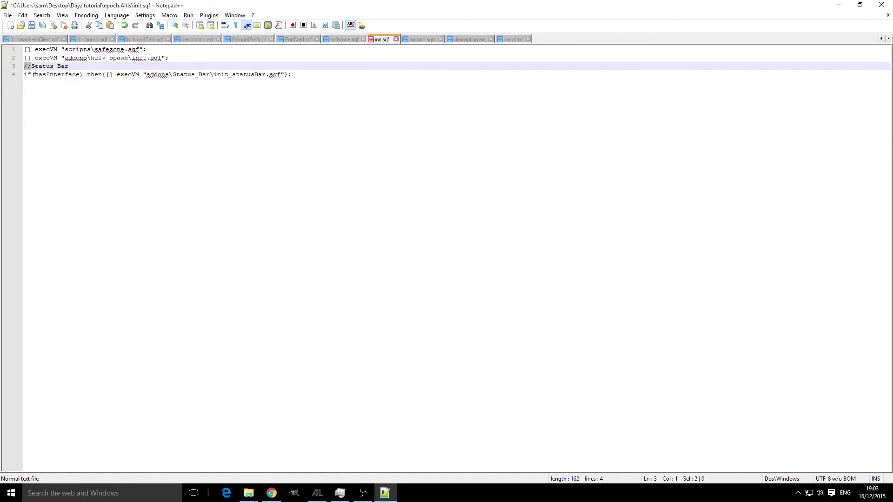
drag(71, 66, 24, 70)
Insert a //Safezone Script comment line above the first execVM line
click(149, 50)
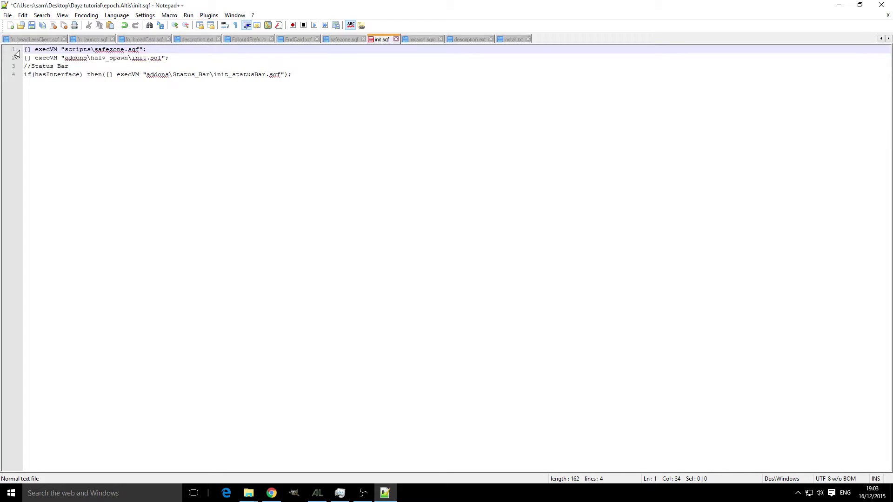
key(Home)
key(Return)
key(Up)
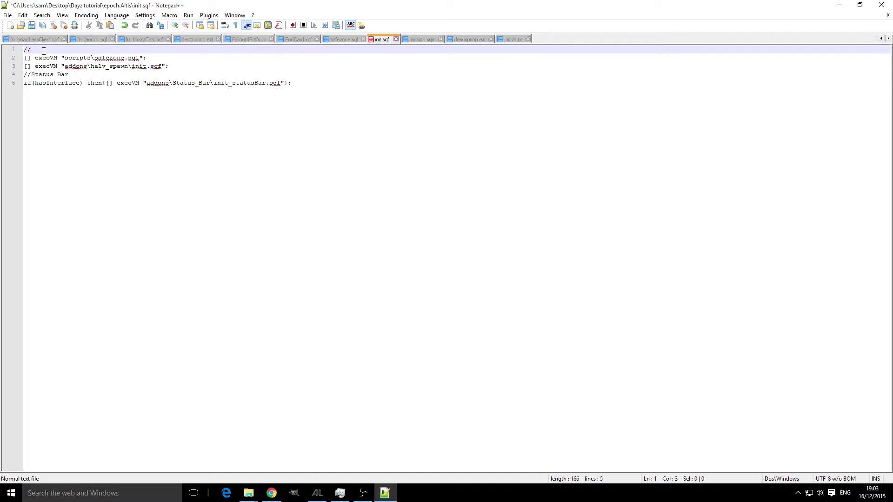
text(//Safezone Script)
Add a //Spawn Select script comment above the halv_spawn line and save init.sqf
click(178, 60)
key(Return)
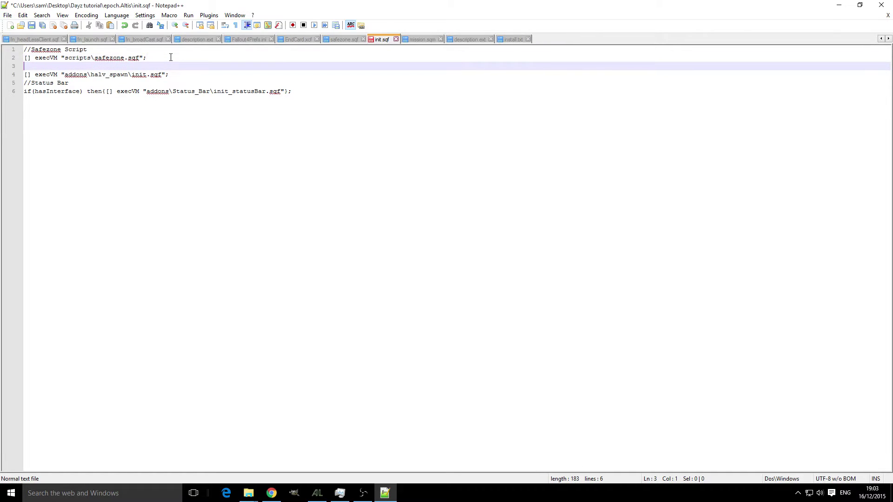
text(//Spawn Sece)
key(BackSpace)
text(let)
key(BackSpace)
key(BackSpace)
key(BackSpace)
key(BackSpace)
text(elect script)
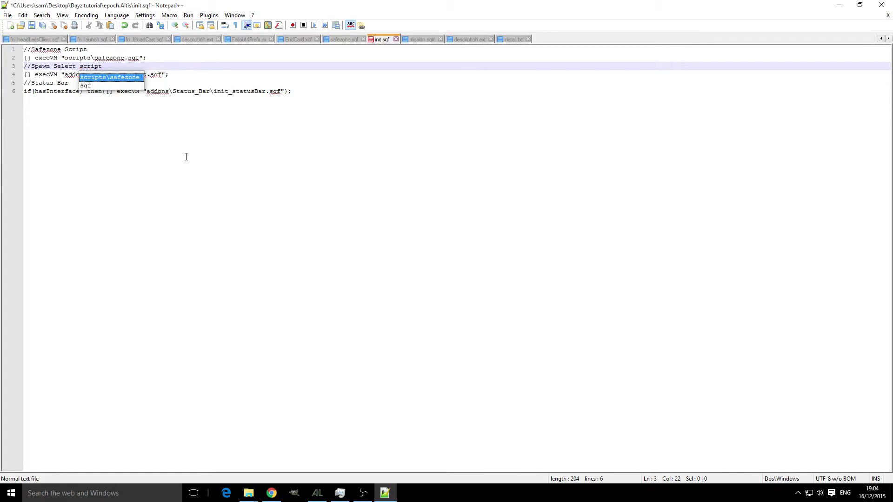
key(ctrl+End)
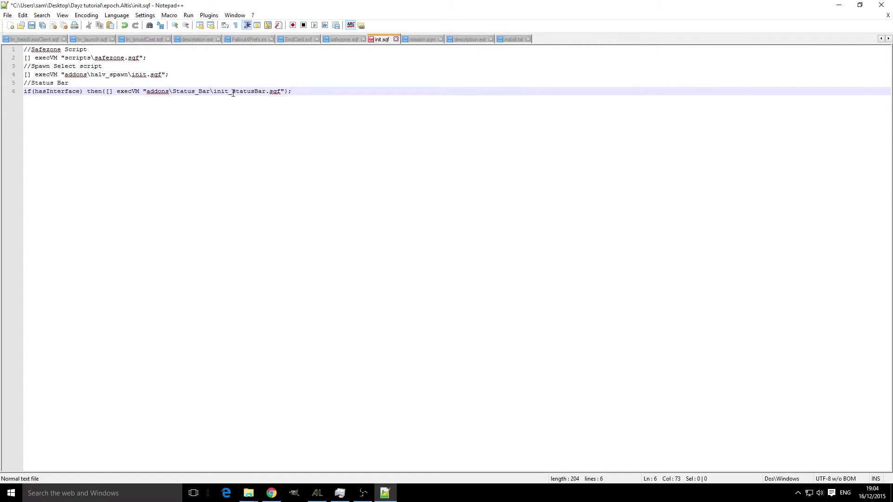
drag(240, 77, 22, 75)
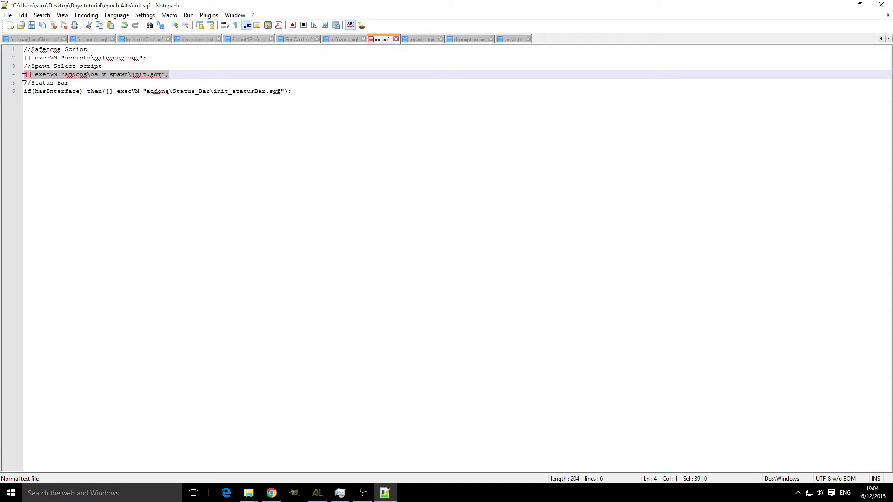
click(32, 25)
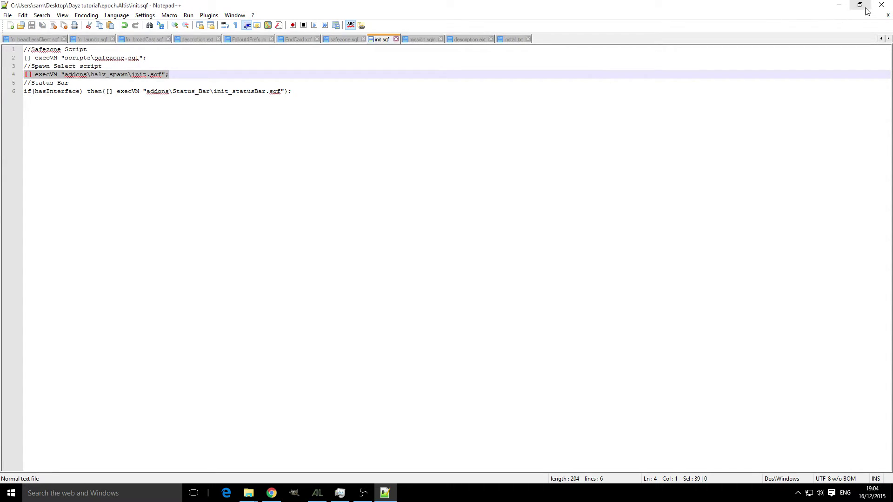
Close init.sqf and open description.ext in Notepad++, placing the cursor on empty line 107
click(880, 5)
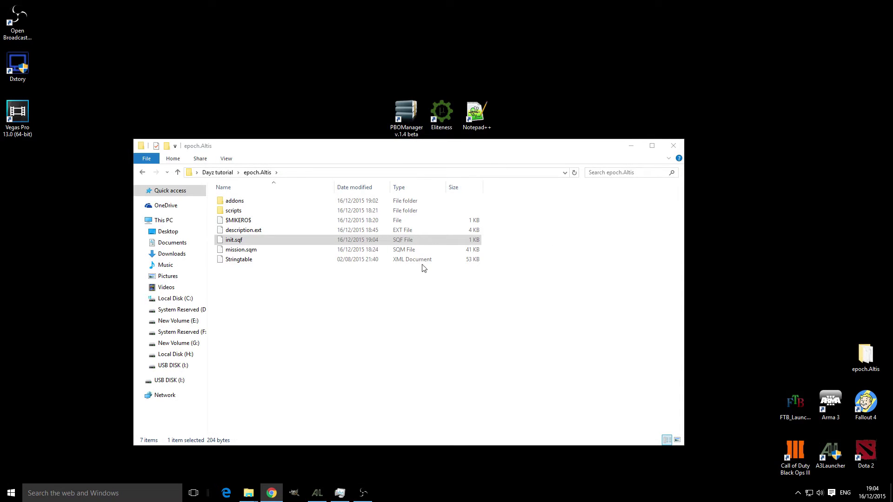
click(303, 230)
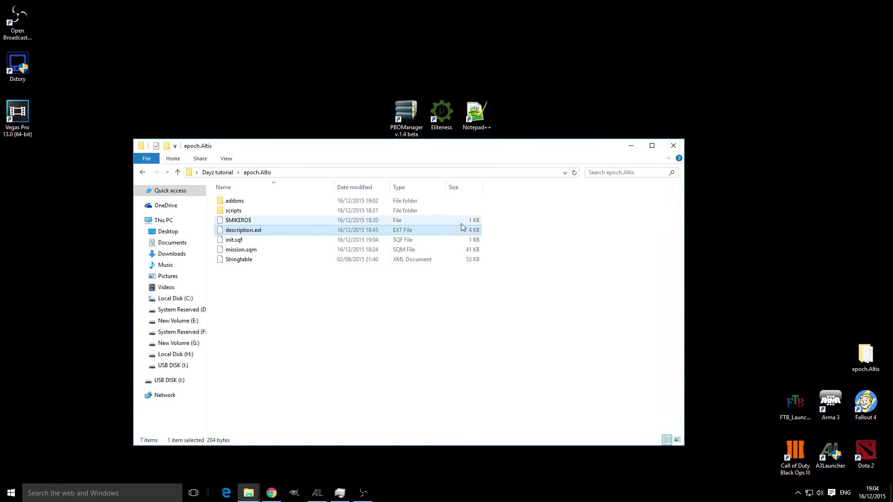
right_click(338, 230)
click(446, 247)
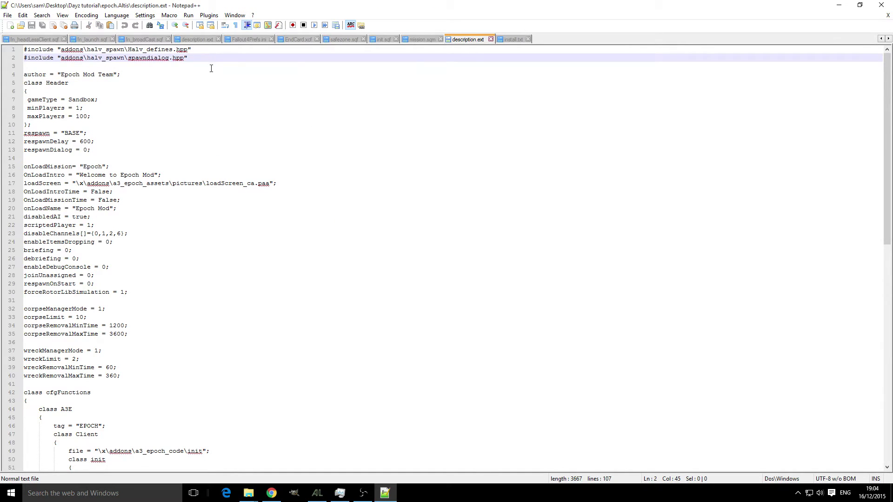
drag(210, 66, 26, 46)
click(331, 91)
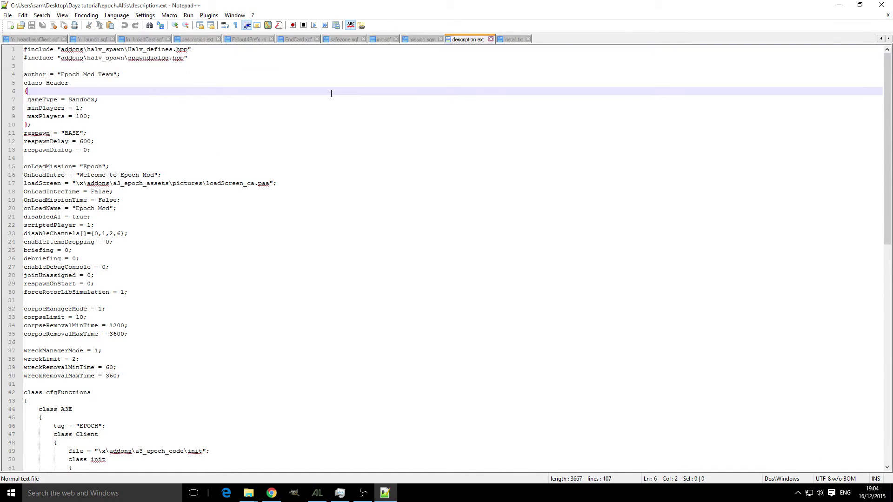
scroll(487, 228, down, 19)
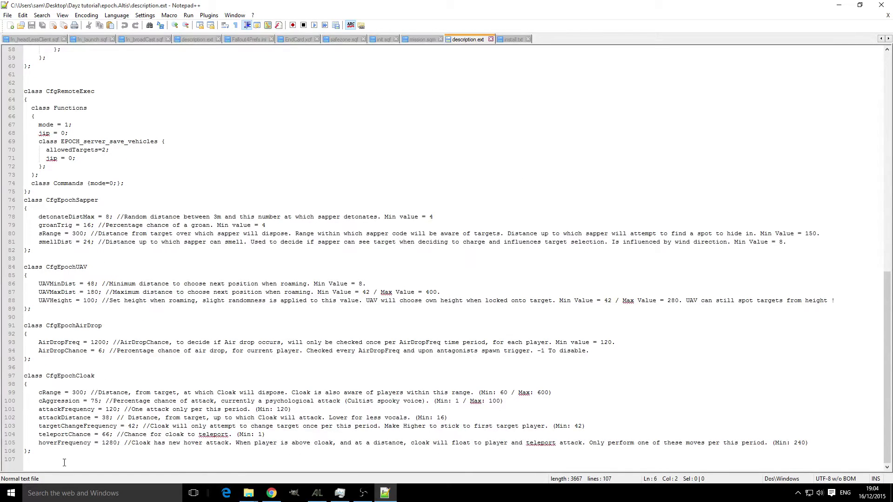
click(70, 460)
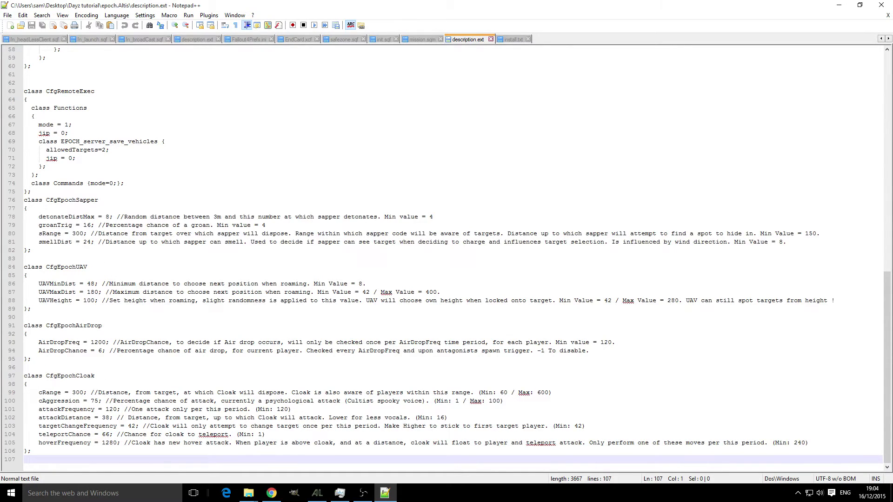
Paste the class RscTitles block including addons\Status_Bar\statusBar.hpp at the end and save
key(alt+Tab)
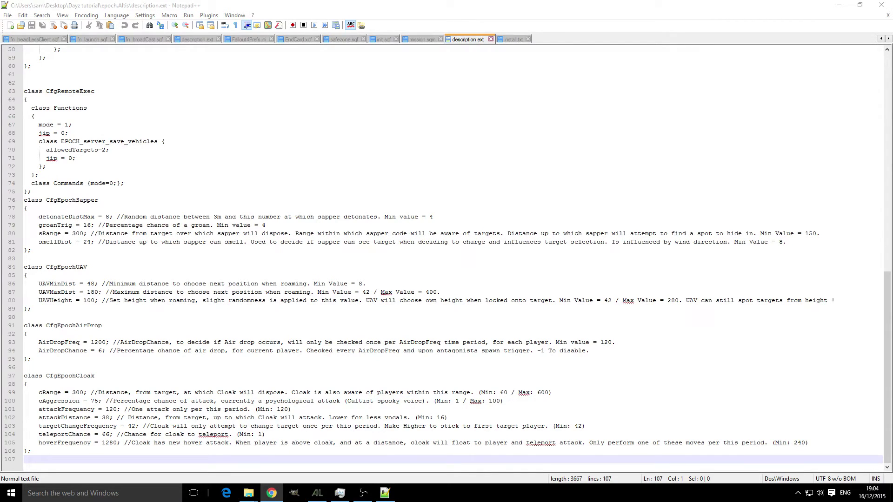
click(40, 458)
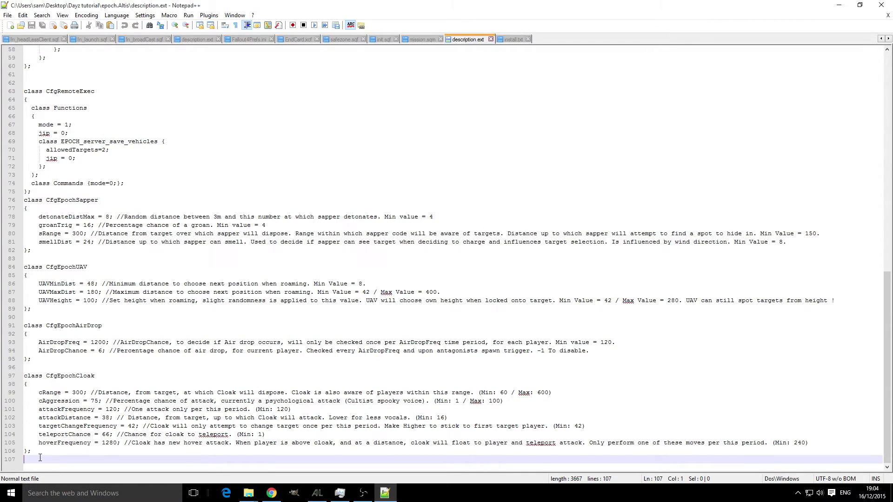
text(class RscTitles {  #include "addons\Status_Bar\statusBar.hpp"  };)
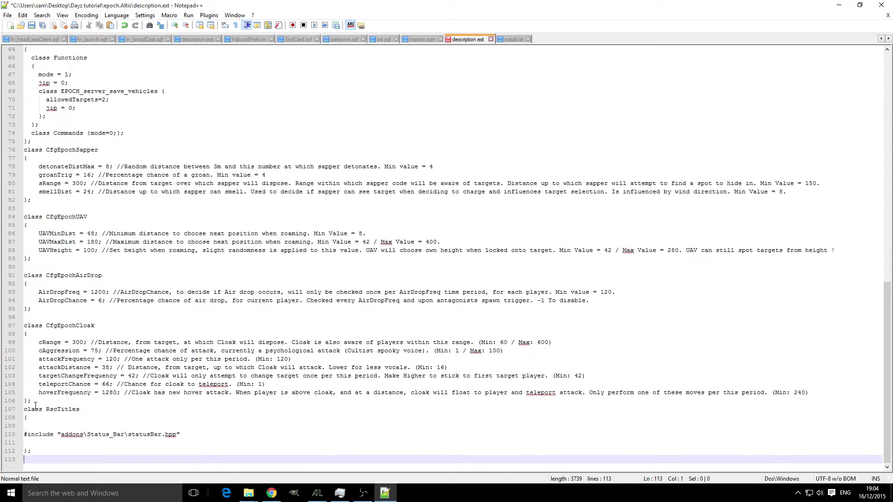
click(100, 404)
key(Return)
scroll(63, 407, down, 1)
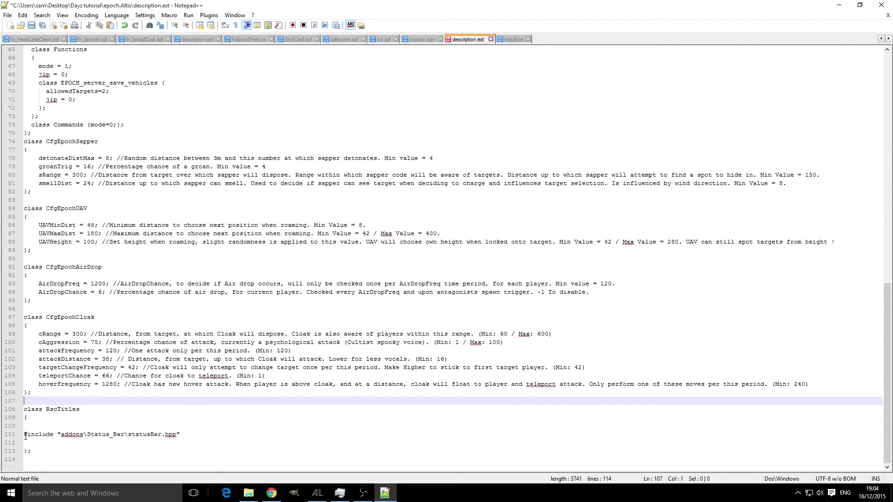
drag(25, 436, 171, 443)
click(181, 437)
key(ctrl+s)
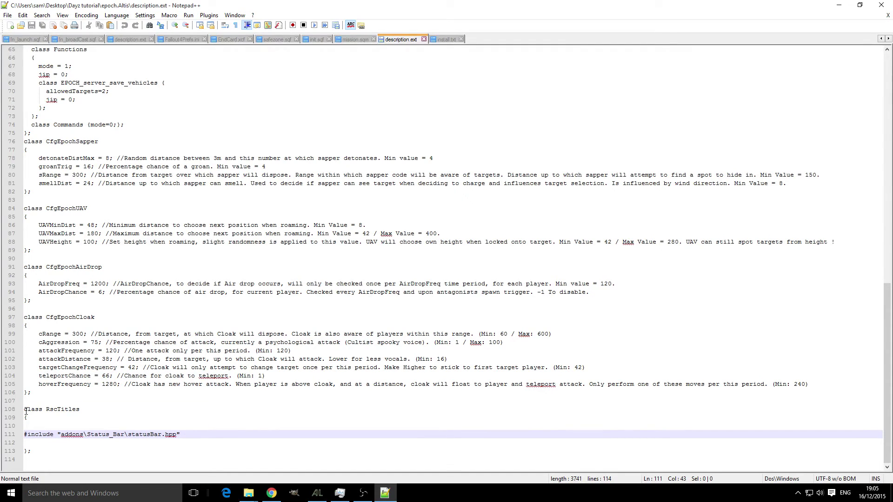
drag(25, 411, 31, 451)
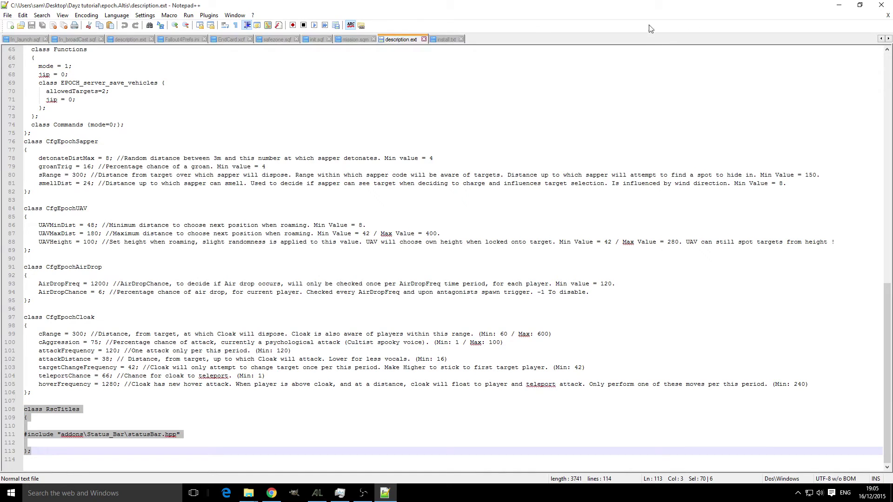
Close Notepad++ and delete the old 170 KB epoch.Altis.pbo from Dayz tutorial
click(881, 5)
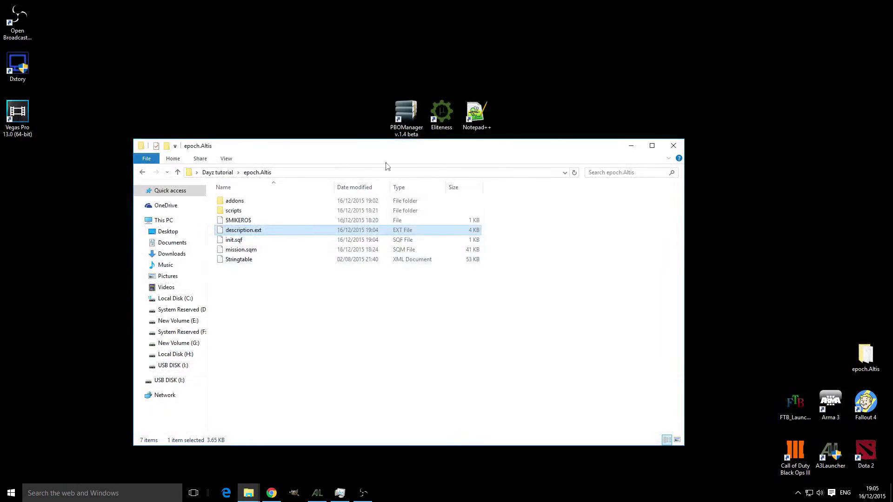
click(231, 173)
click(269, 222)
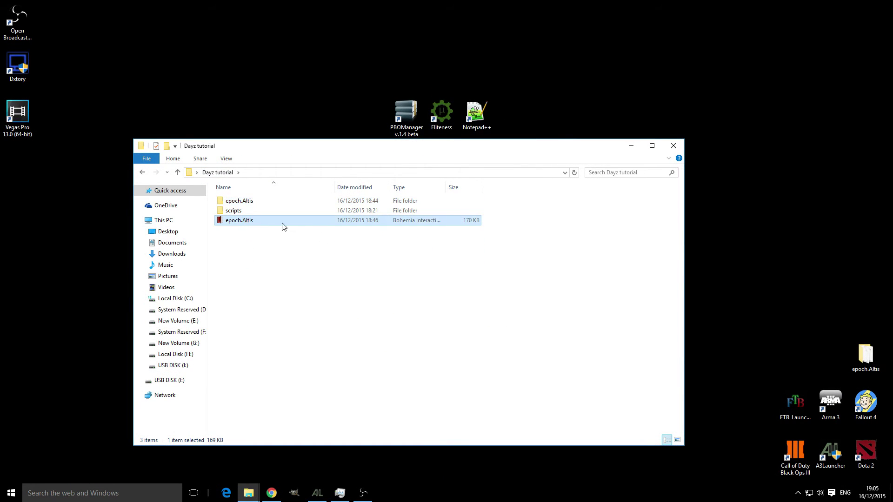
key(Delete)
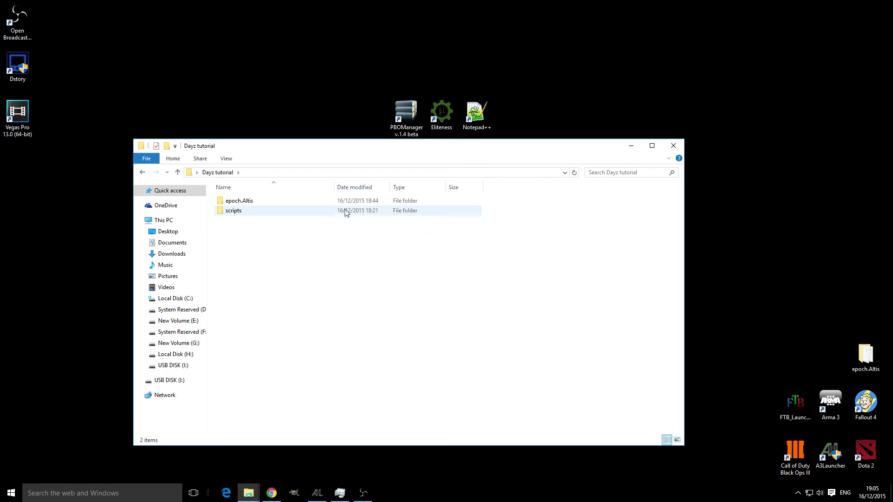
Pack the epoch.Altis folder into a new epoch.Altis.pbo with PBO Manager
right_click(323, 200)
mouse_move(384, 358)
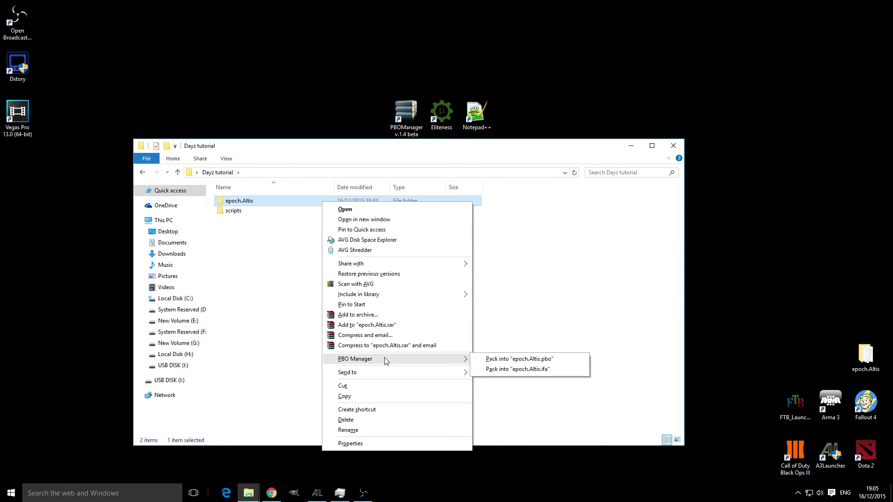
click(495, 359)
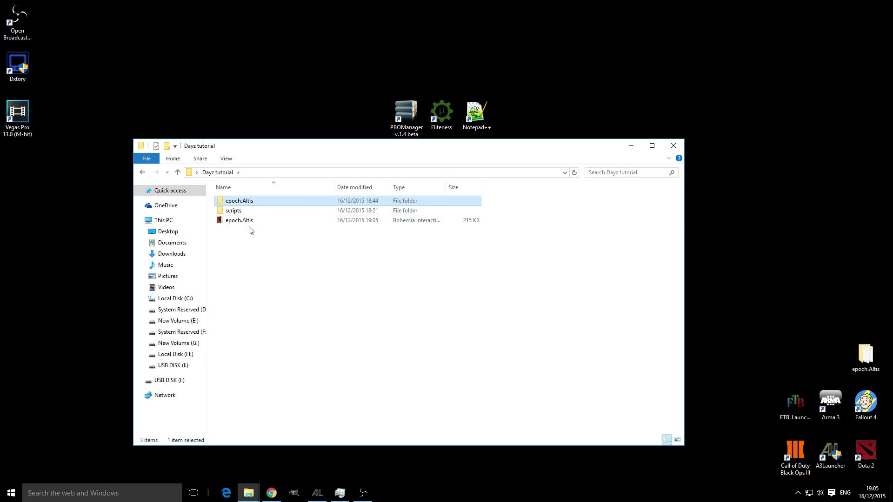
click(258, 222)
drag(502, 242, 229, 224)
key(F2)
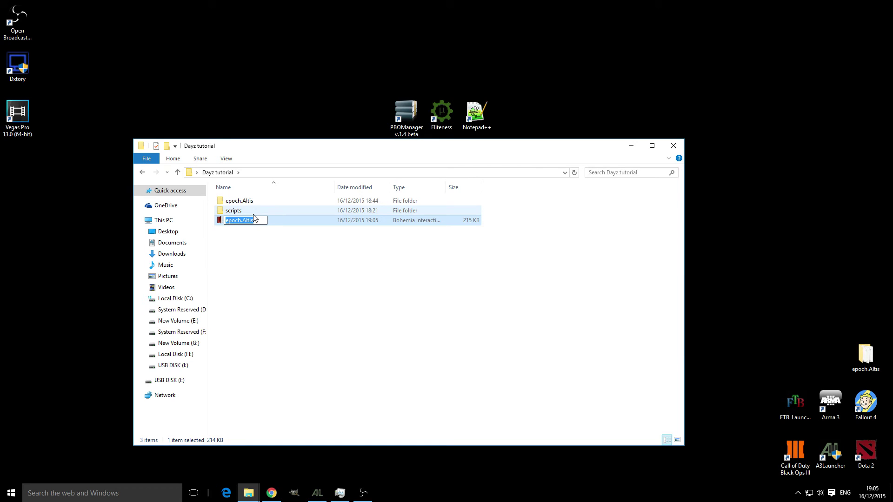
click(264, 244)
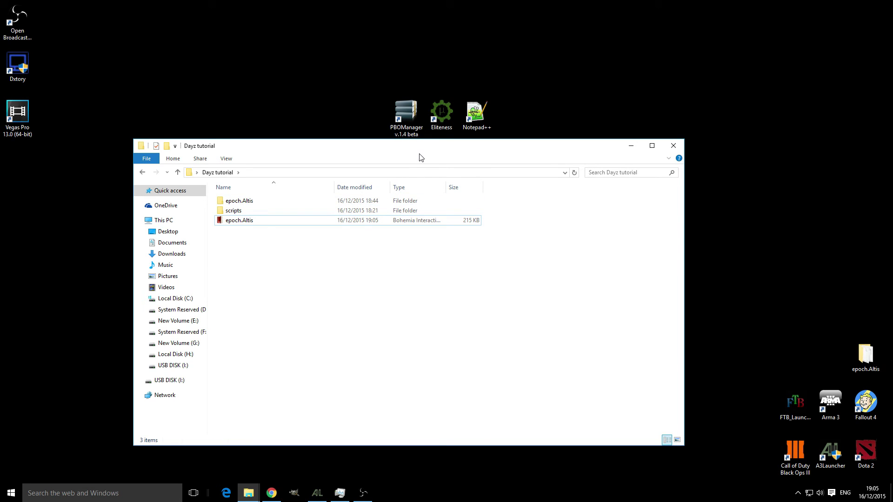
drag(455, 145, 494, 173)
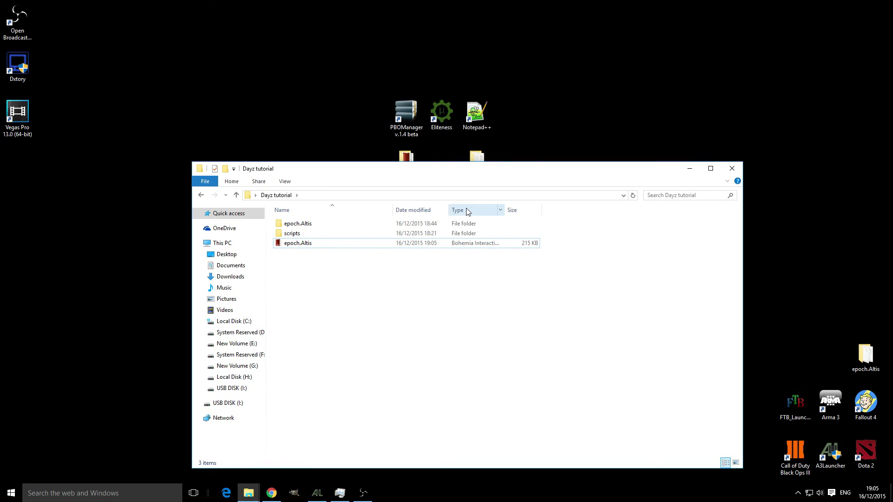